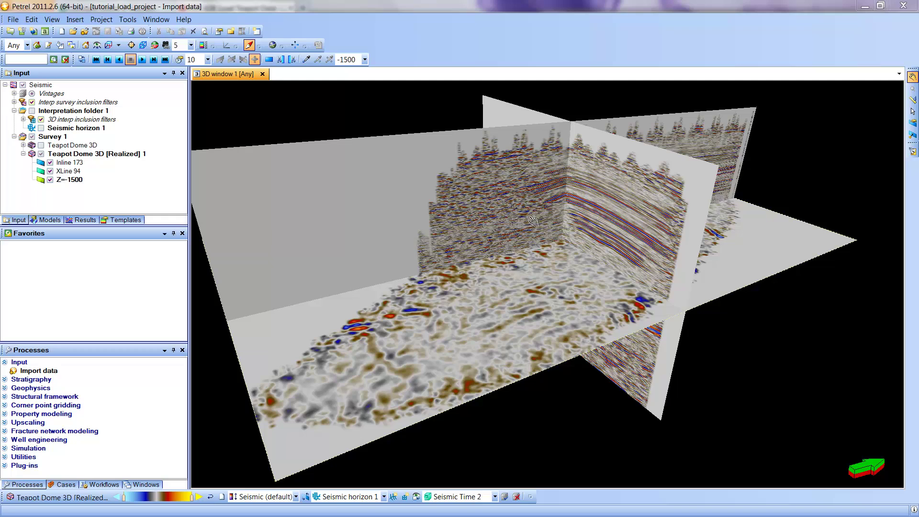
Hide Inline 173 under Teapot Dome 3D so only crossline 94 and the time slice show
left_click(50, 164)
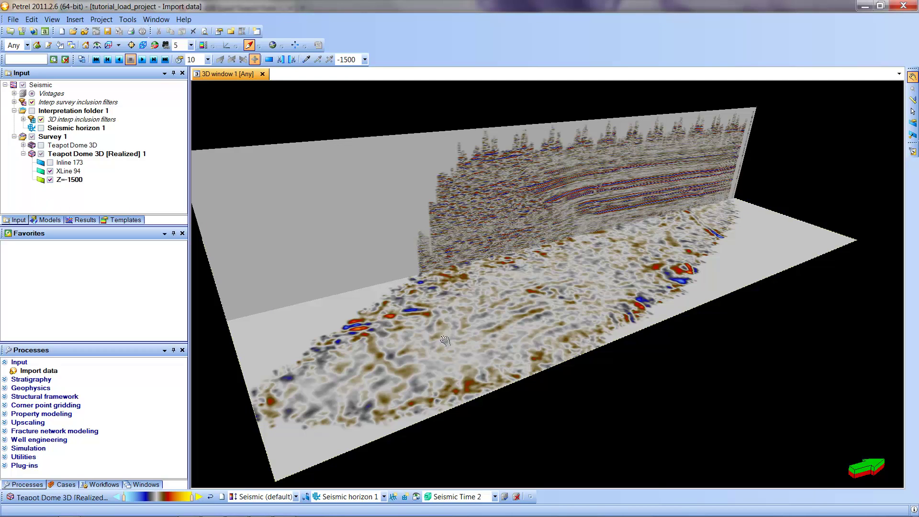
Reposition XLine 94 to crossline 120 via the plane-position field
left_click(65, 174)
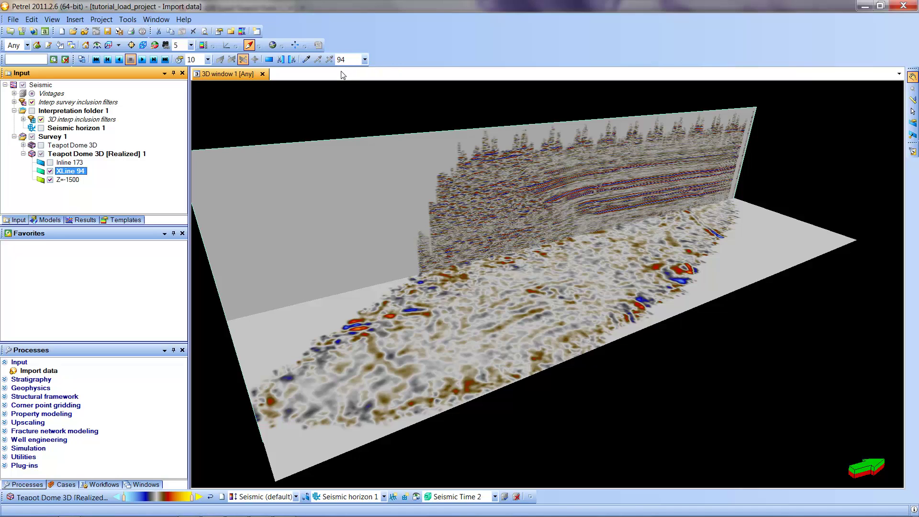
left_click(346, 60)
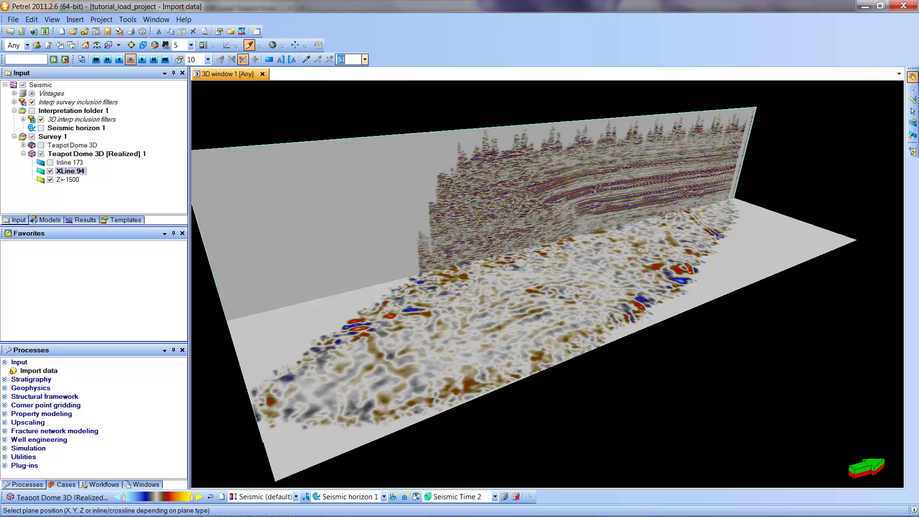
type("12")
type("0")
key("Return")
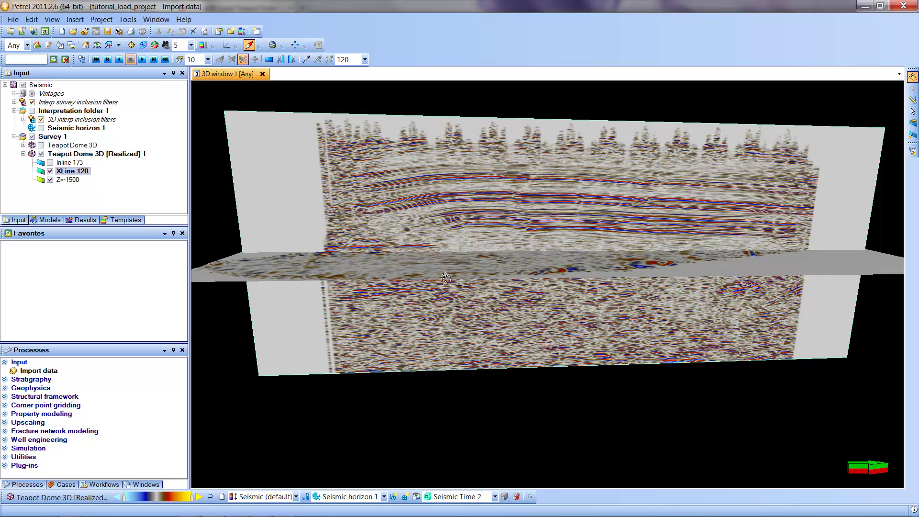
Hide the Z=-1500 time slice and pan crossline 120 into better view
left_click(49, 180)
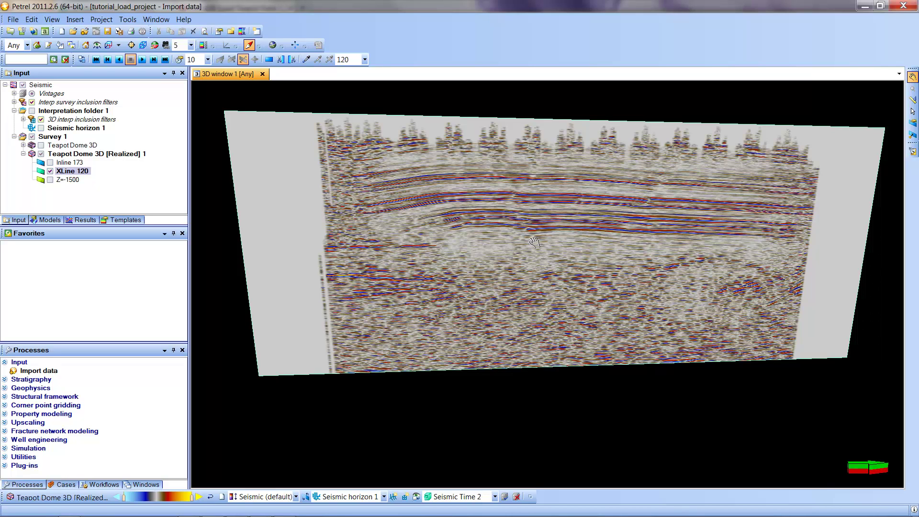
mouse_move(534, 245)
middle_mouse_down()
mouse_move(504, 273)
mouse_move(502, 253)
middle_mouse_up()
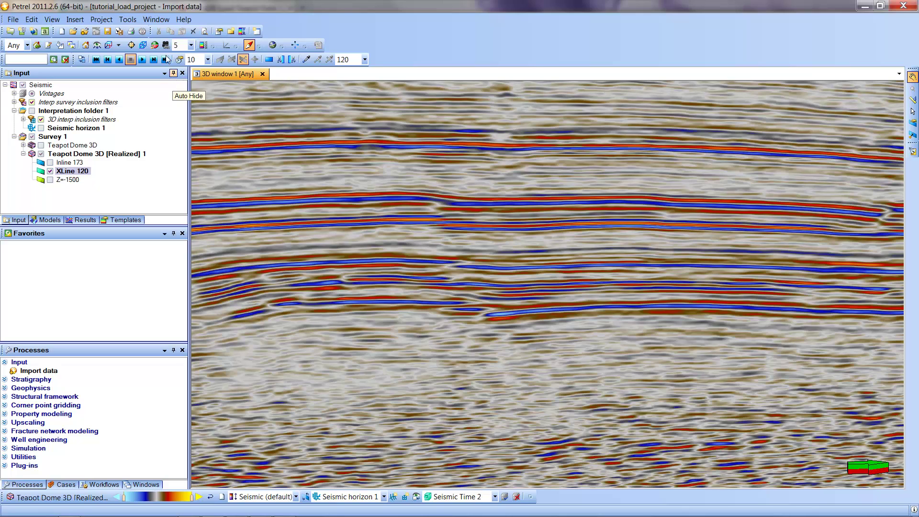
Create a new interpretation window and place it in a vertical tab group beside the 3D window
left_click(156, 22)
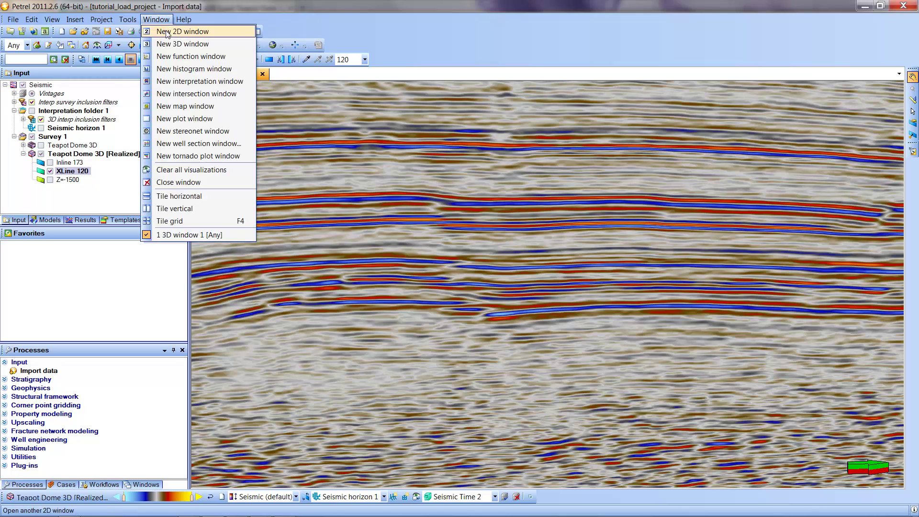
left_click(175, 82)
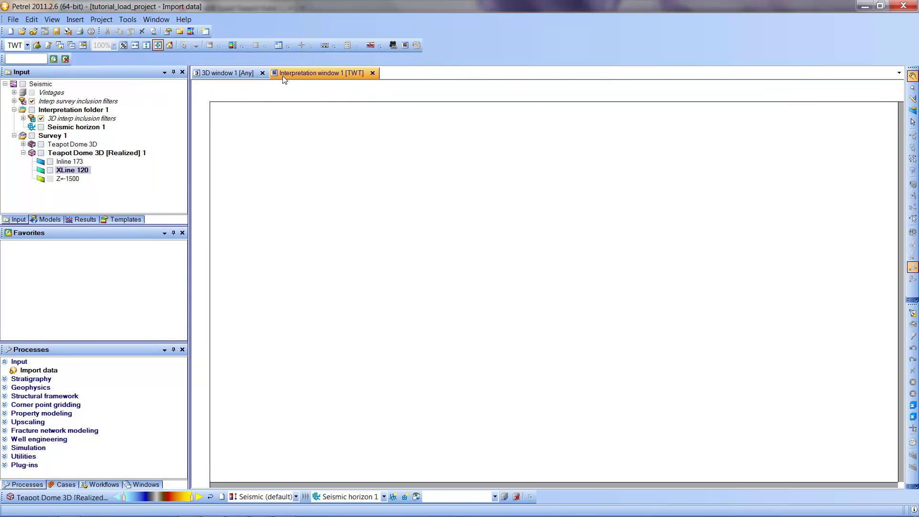
right_click(317, 75)
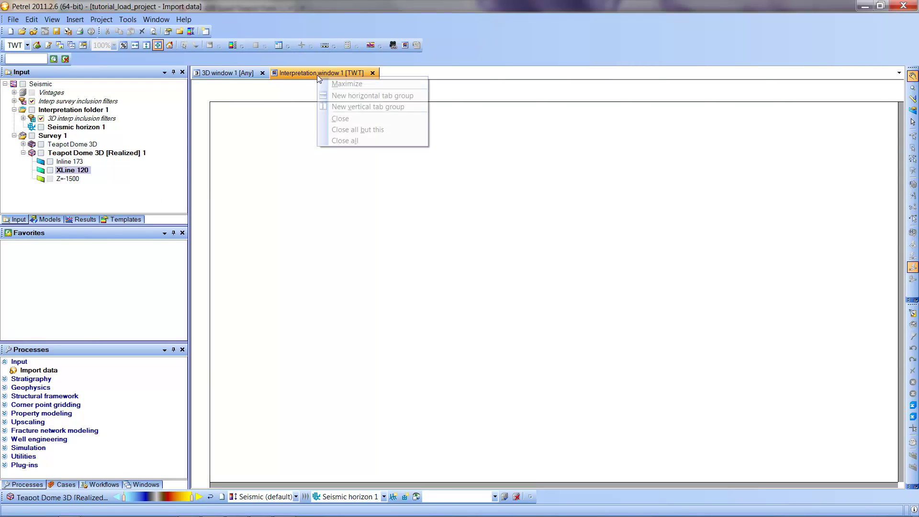
left_click(358, 108)
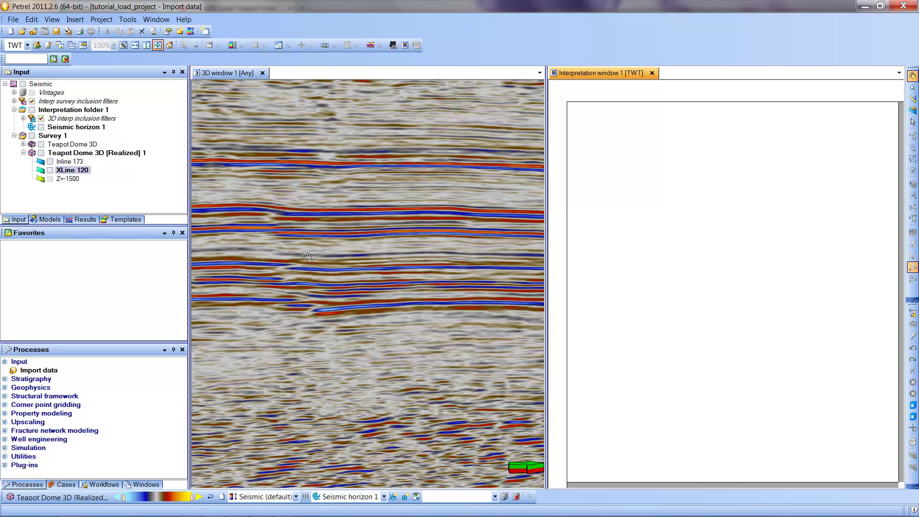
Activate Interpretation window 1 and show XLine 120 of Teapot Dome 3D in it
left_click(306, 252)
mouse_move(330, 252)
left_mouse_down()
mouse_move(389, 253)
mouse_move(363, 255)
left_mouse_up()
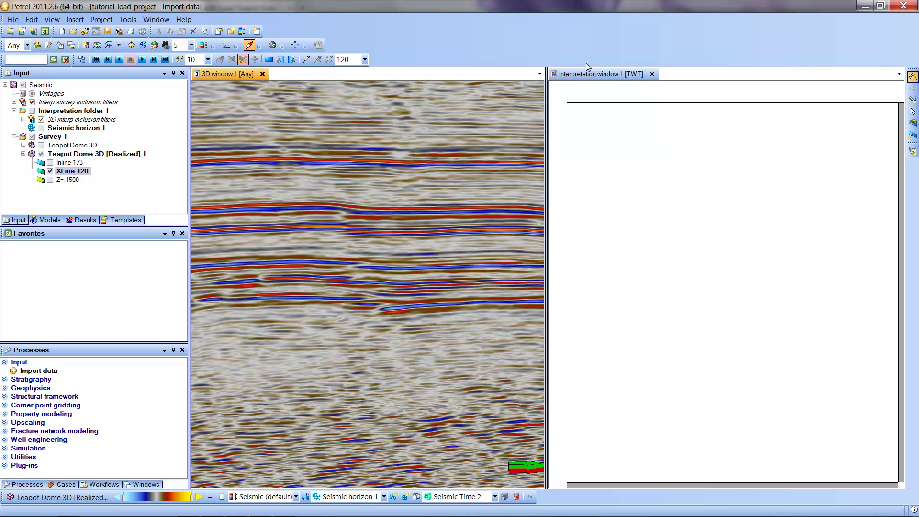
left_click(580, 75)
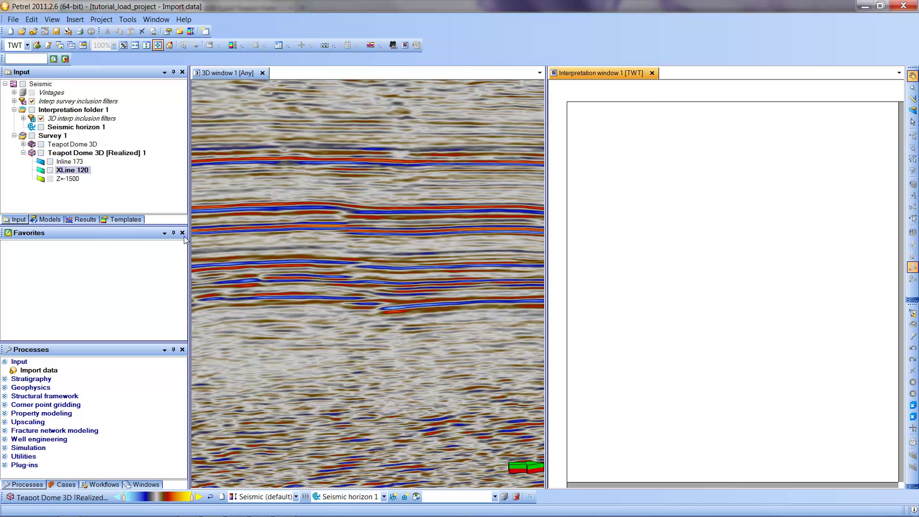
left_click(49, 171)
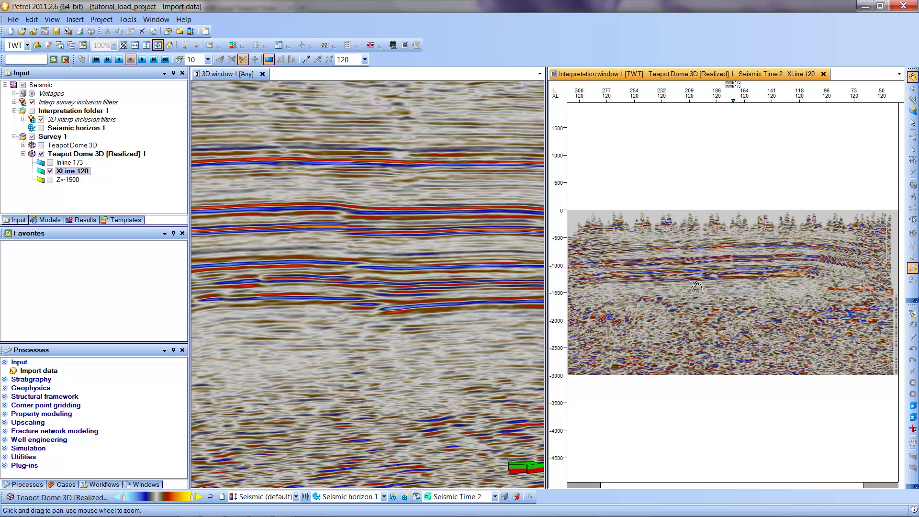
Pan crossline 120 to show inlines 191–127 and shallower reflectors, then widen the interpretation window
left_click_drag(697, 286, 699, 285)
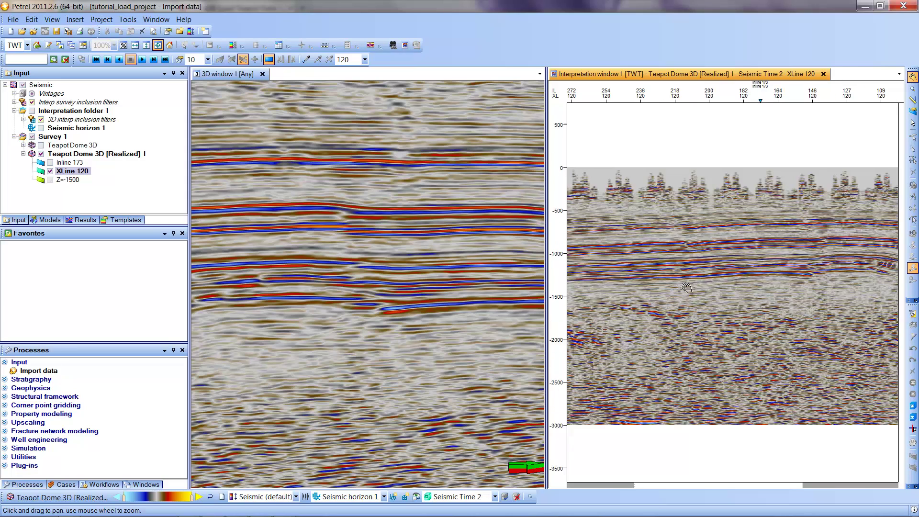
scroll(686, 287, "up", 2)
scroll(683, 289, "up", 1)
scroll(684, 290, "up", 1)
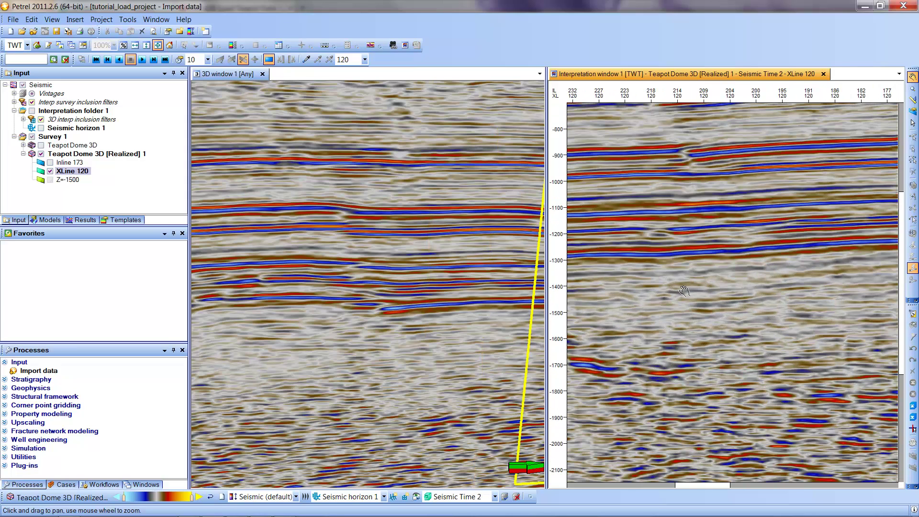
scroll(683, 290, "down", 1)
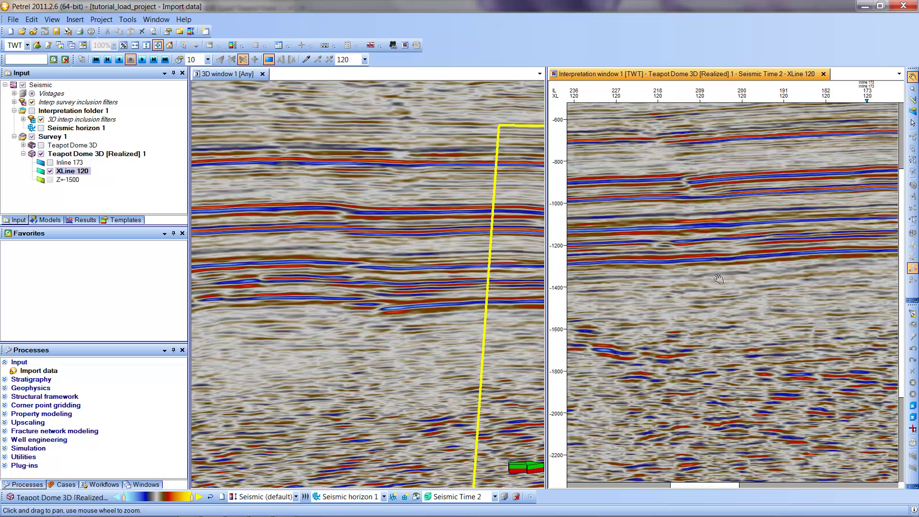
left_click_drag(729, 287, 485, 280)
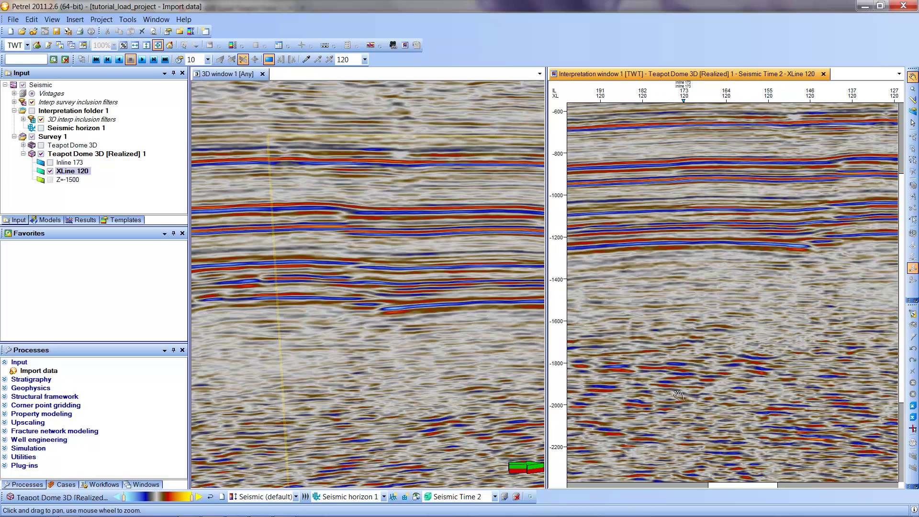
mouse_move(791, 261)
left_mouse_down()
mouse_move(693, 320)
mouse_move(698, 335)
left_mouse_up()
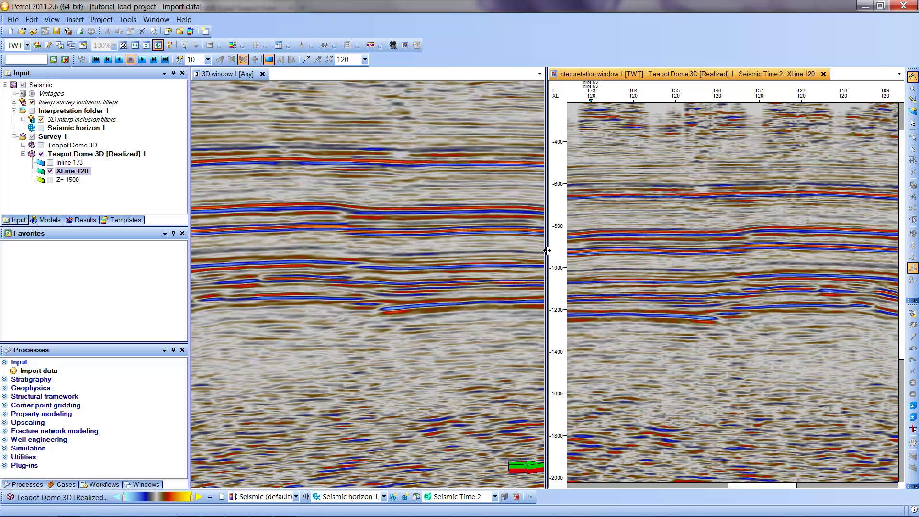
left_click_drag(503, 254, 503, 254)
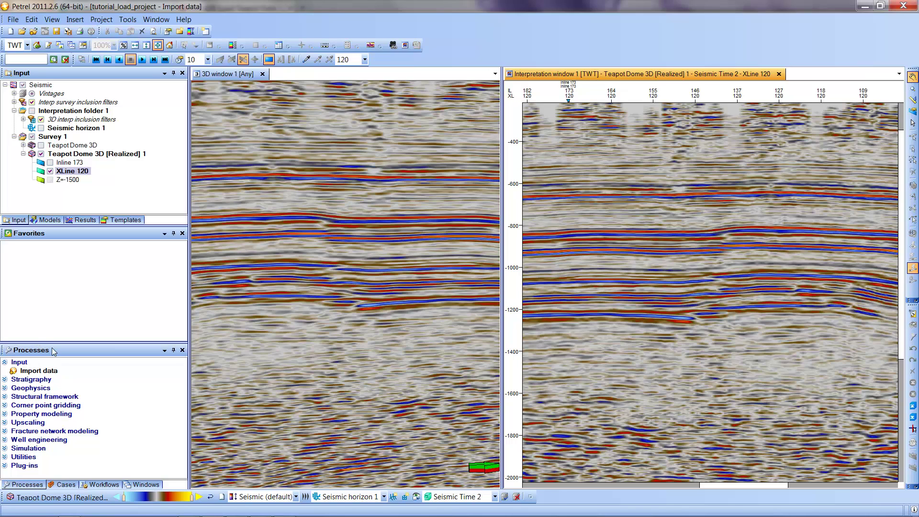
Expand Geophysics in the Processes pane to reveal its sub-processes
double_click(29, 388)
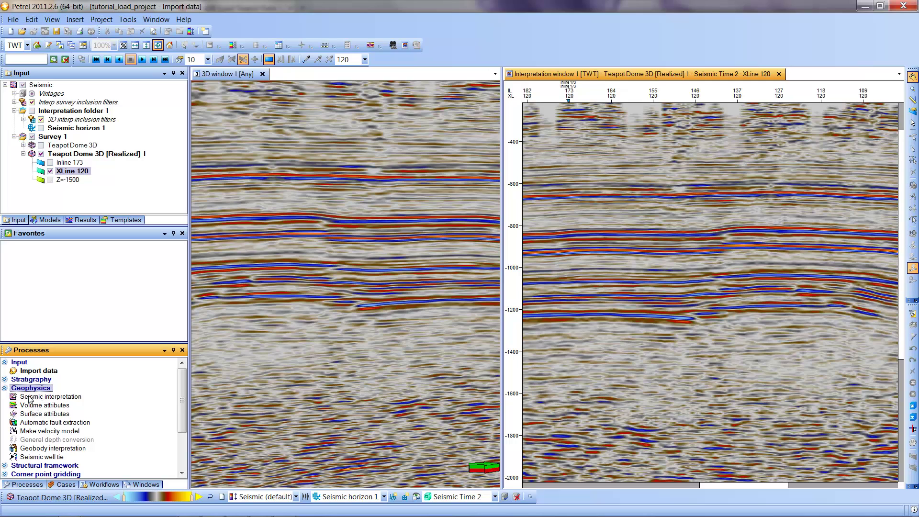
Activate the Seismic interpretation process under Geophysics
left_click(29, 398)
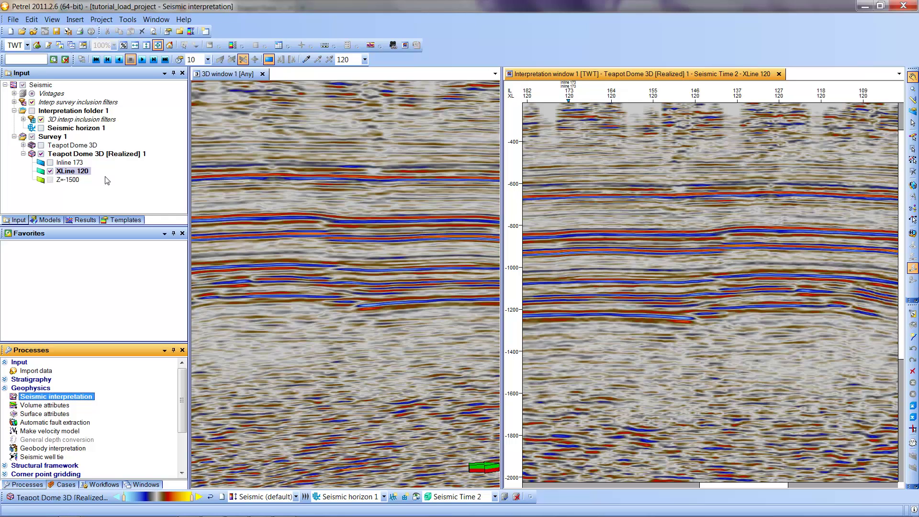
Insert Fault interpretation 1 into Interpretation folder 1 and turn on its display
left_click(79, 114)
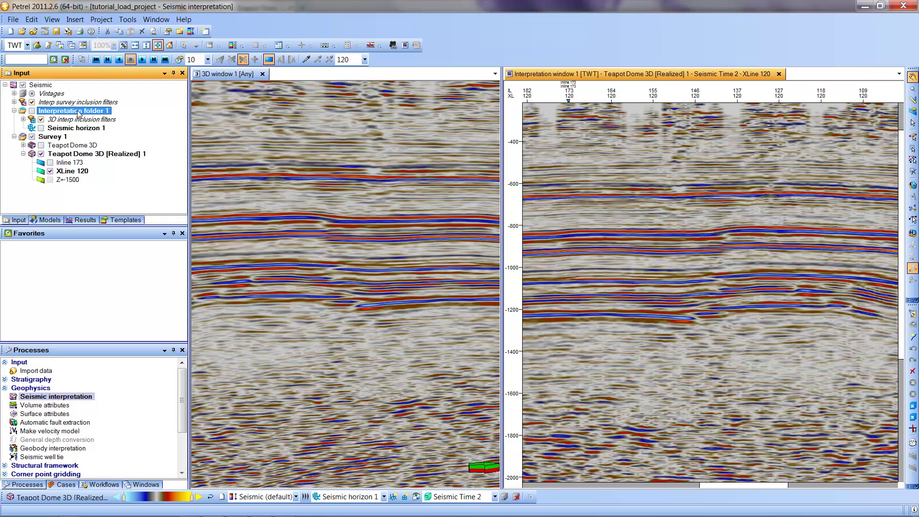
right_click(78, 113)
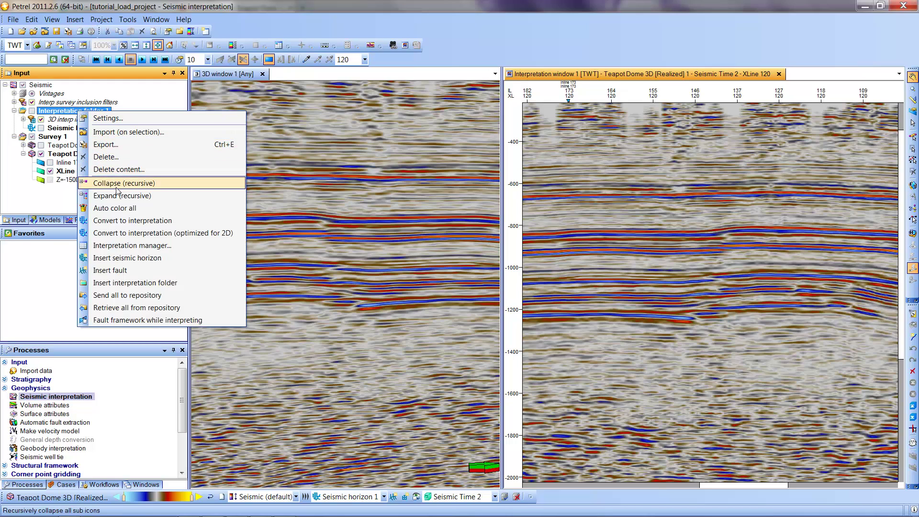
left_click(124, 274)
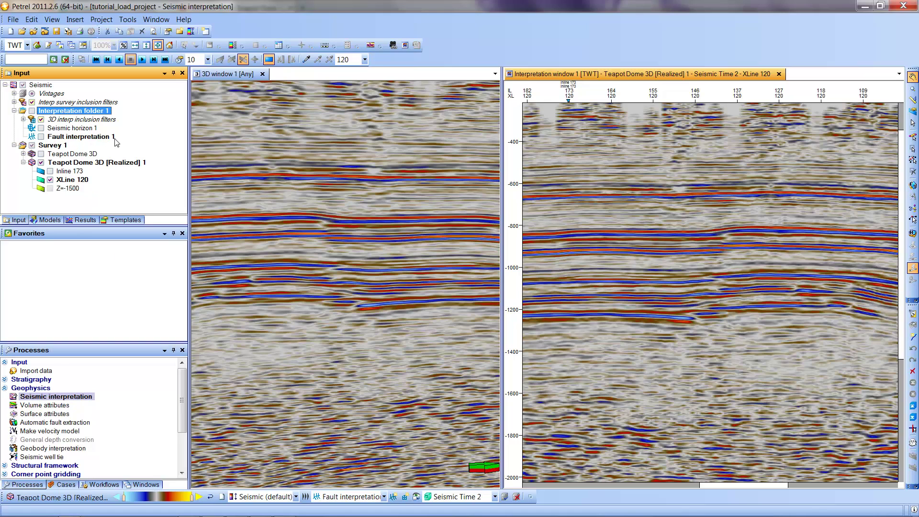
left_click(41, 137)
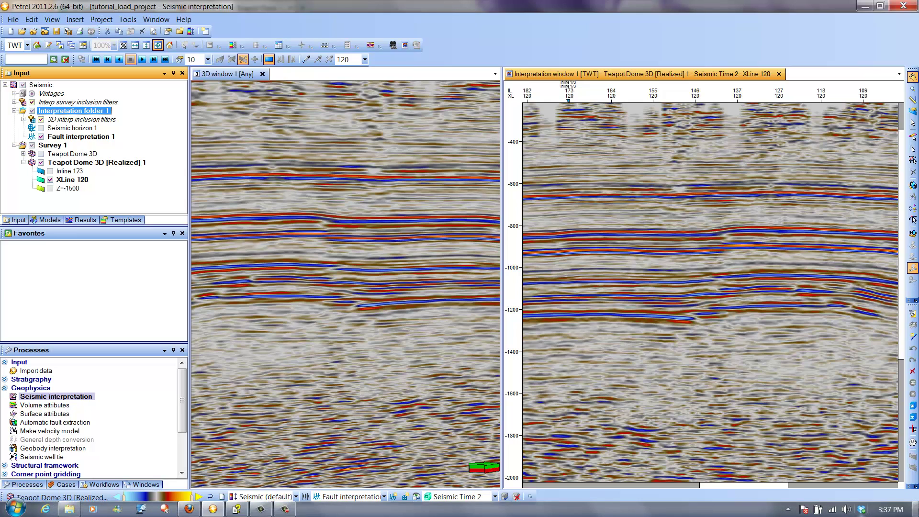
scroll(685, 255, "up", 1)
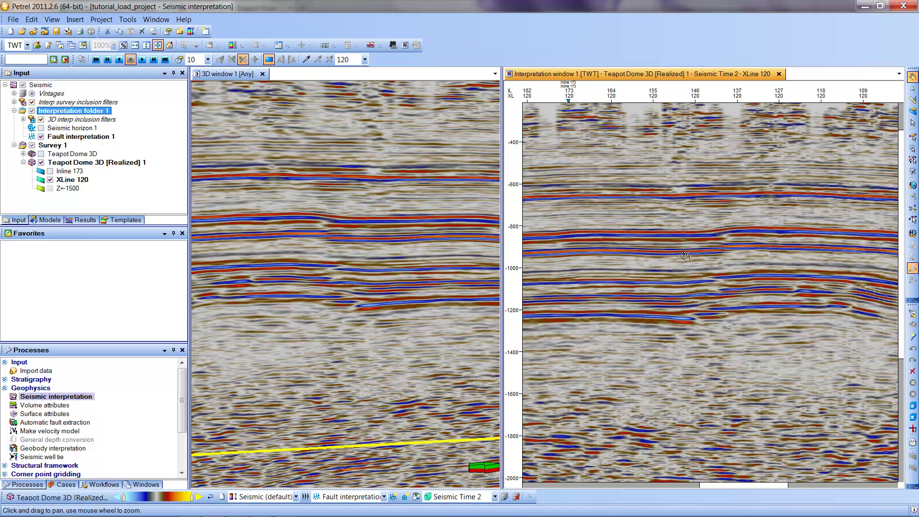
scroll(684, 255, "up", 1)
Pan crossline 120 to frame the faulted zone around inlines 159–123, 650–1550 ms
left_click_drag(789, 313, 647, 372)
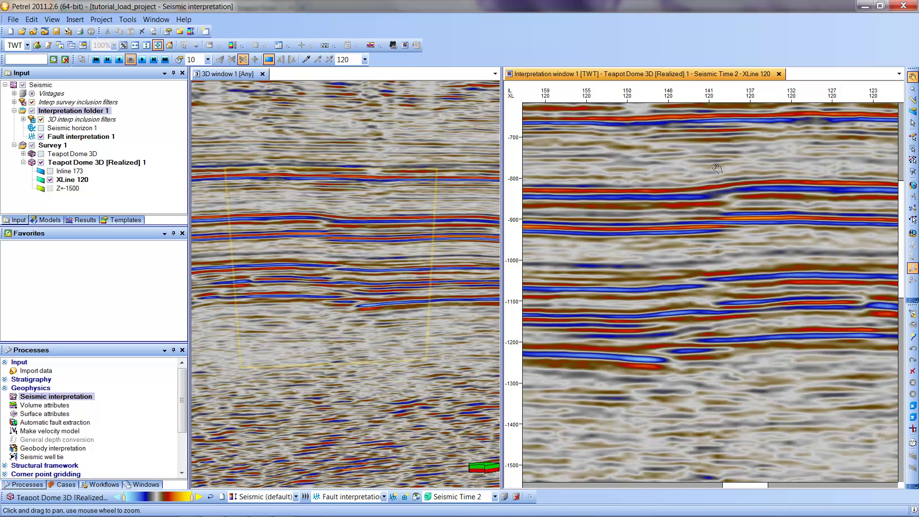
Digitize a four-point fault stick on crossline 120 from about 850 ms down to about 1500 ms
left_click(912, 186)
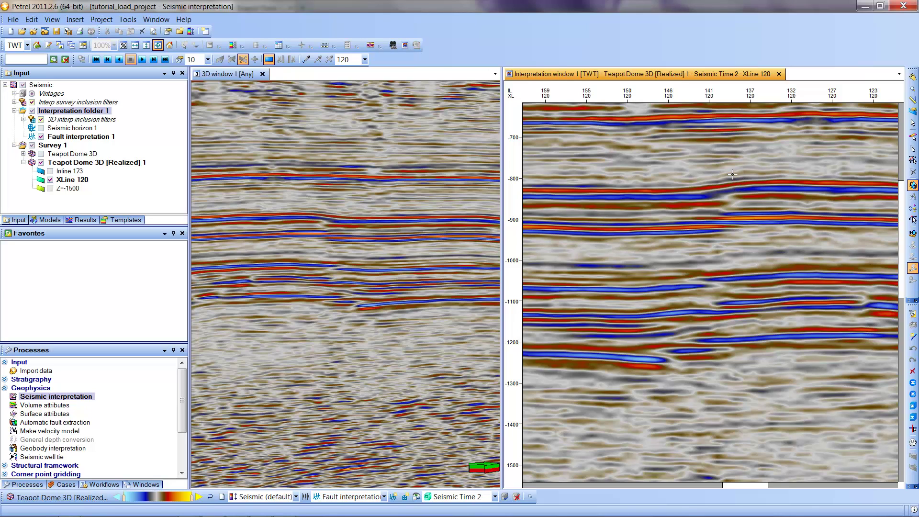
left_click(731, 200)
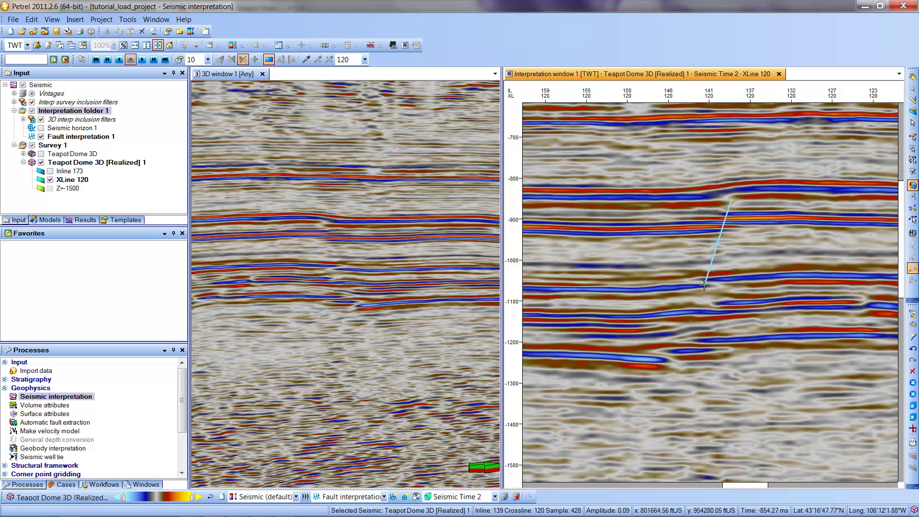
left_click(703, 285)
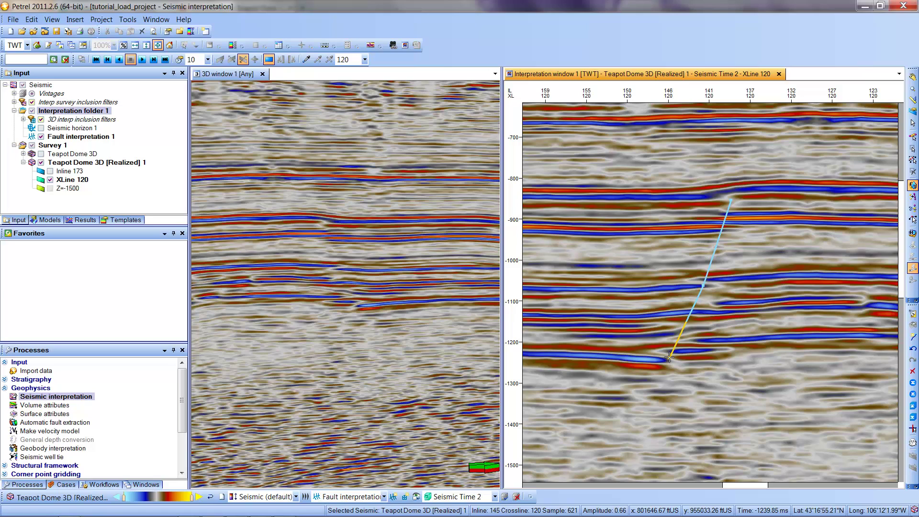
left_click(669, 357)
left_click(637, 468)
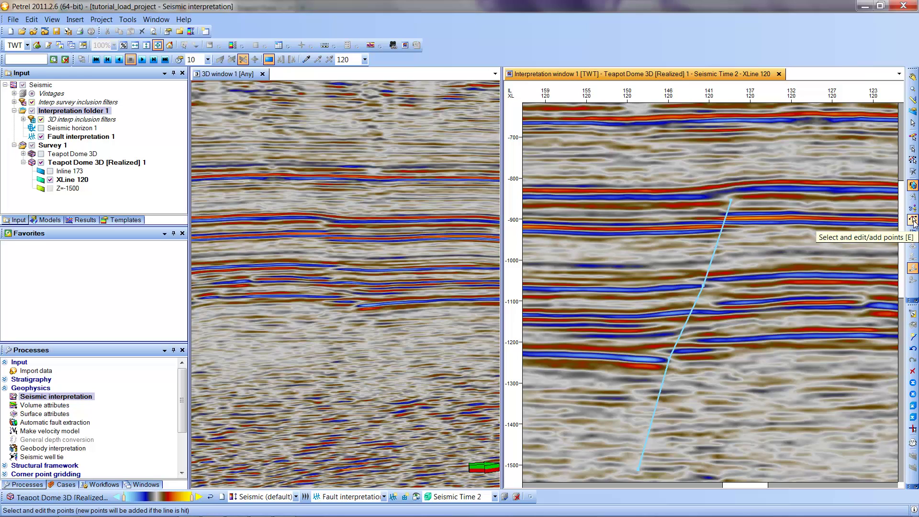
Move the fault stick's middle node onto the fault using Select and edit/add points
left_click(912, 220)
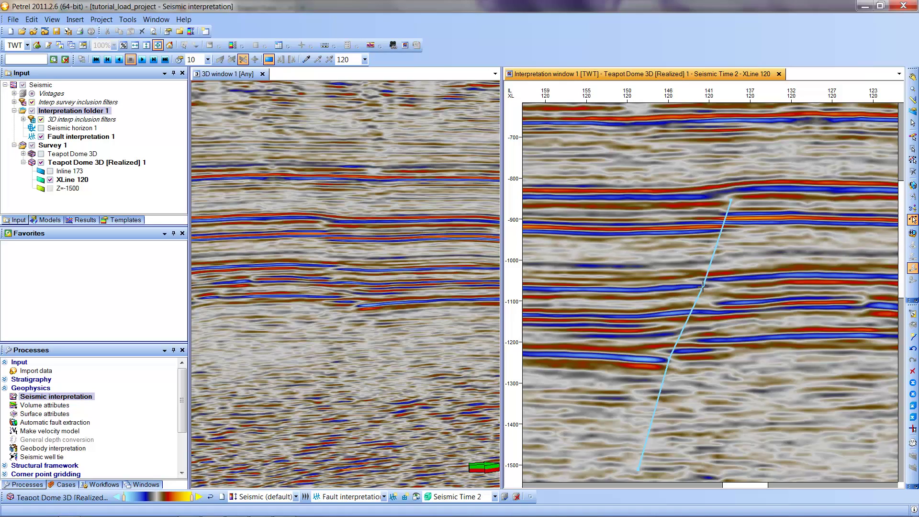
mouse_move(703, 286)
left_mouse_down()
mouse_move(677, 272)
mouse_move(704, 286)
left_mouse_up()
Drag the fault stick's top point upward so the stick reaches about 770 ms
left_click(724, 223)
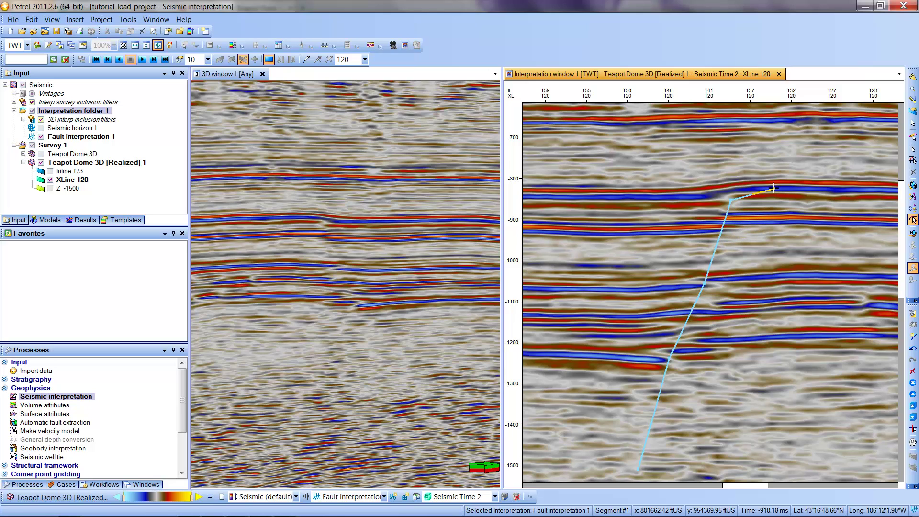
left_click_drag(740, 154, 744, 180)
left_click(743, 165)
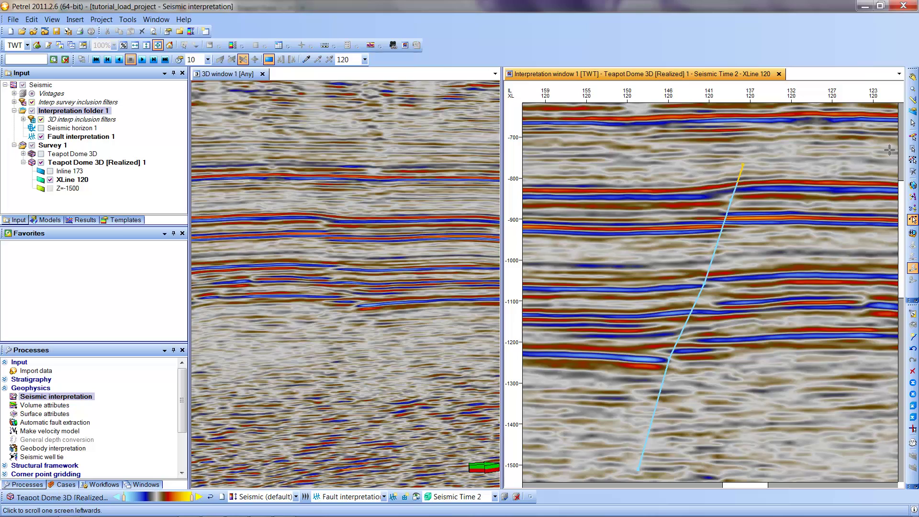
Switch to the Eraser to remove parts of the fault interpretation
left_click(913, 172)
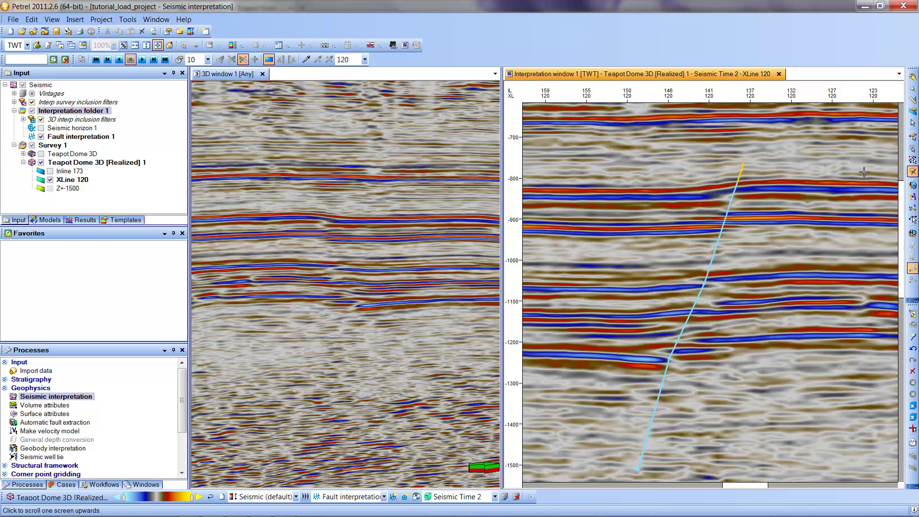